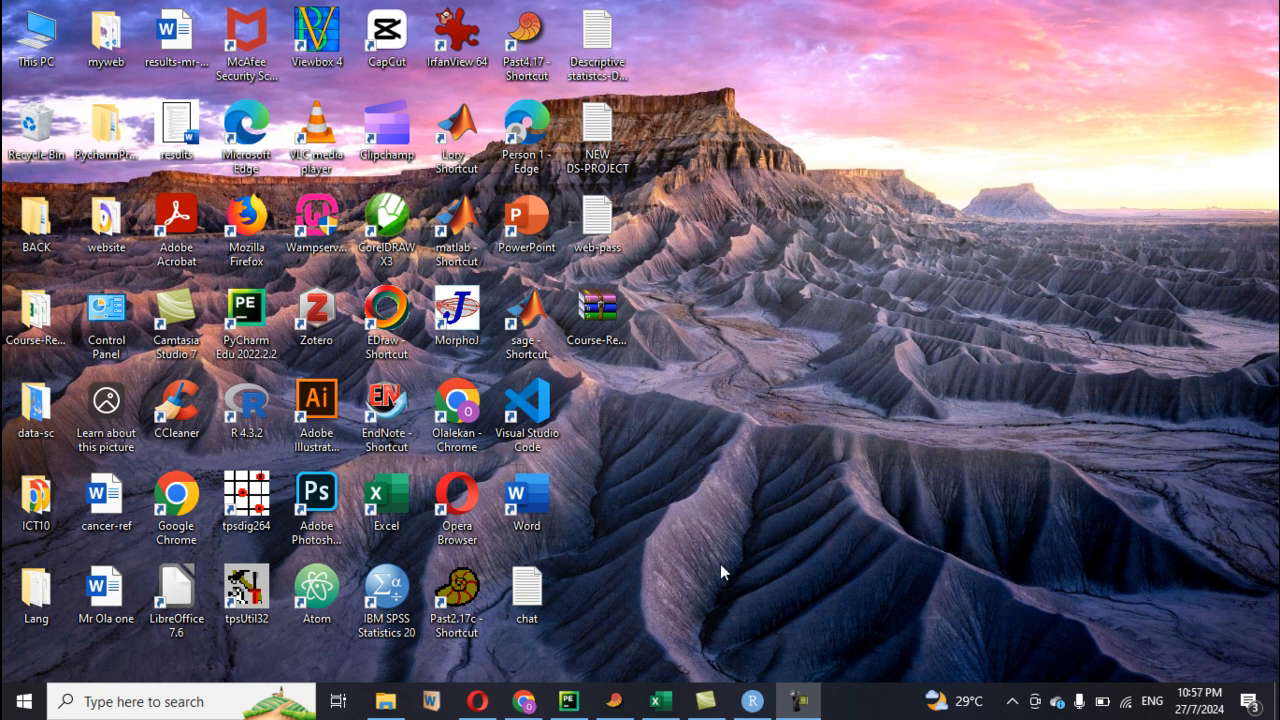
- Switch to Excel and copy the name and weight columns of the mice-wilcox worksheet
click(661, 703)
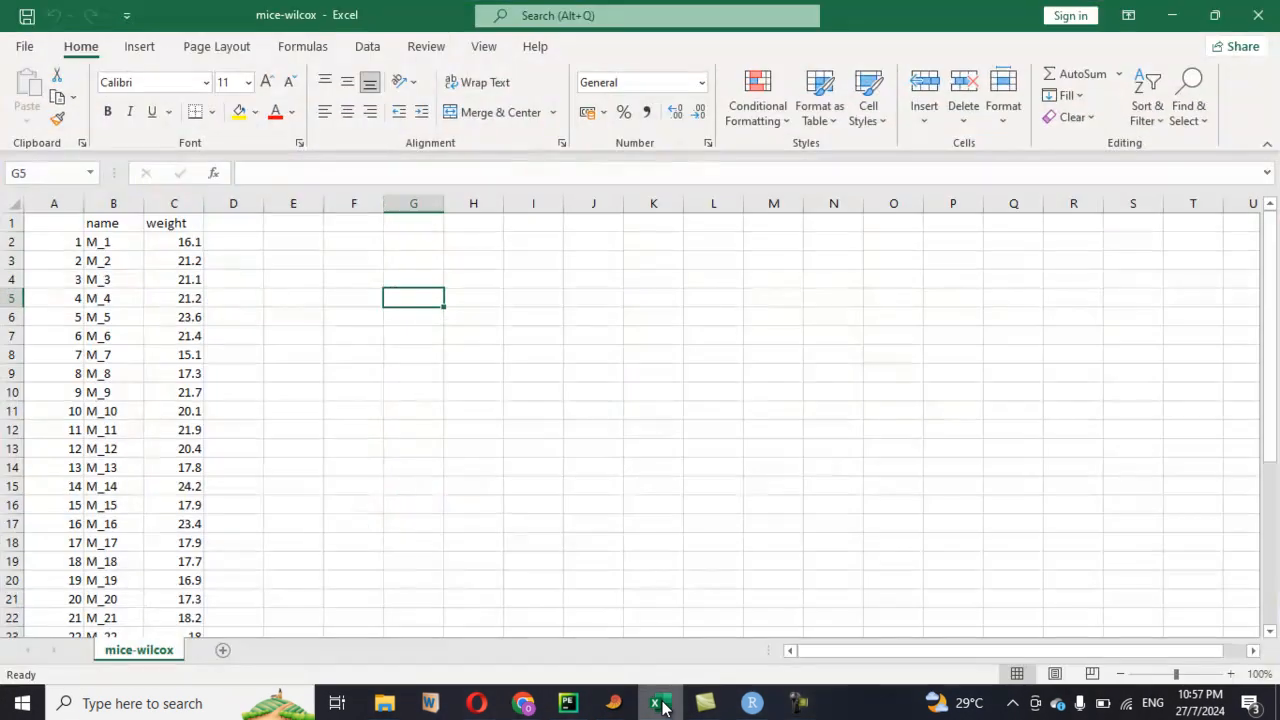
scroll(154, 388, down, 3)
scroll(154, 388, down, 3)
scroll(154, 388, up, 6)
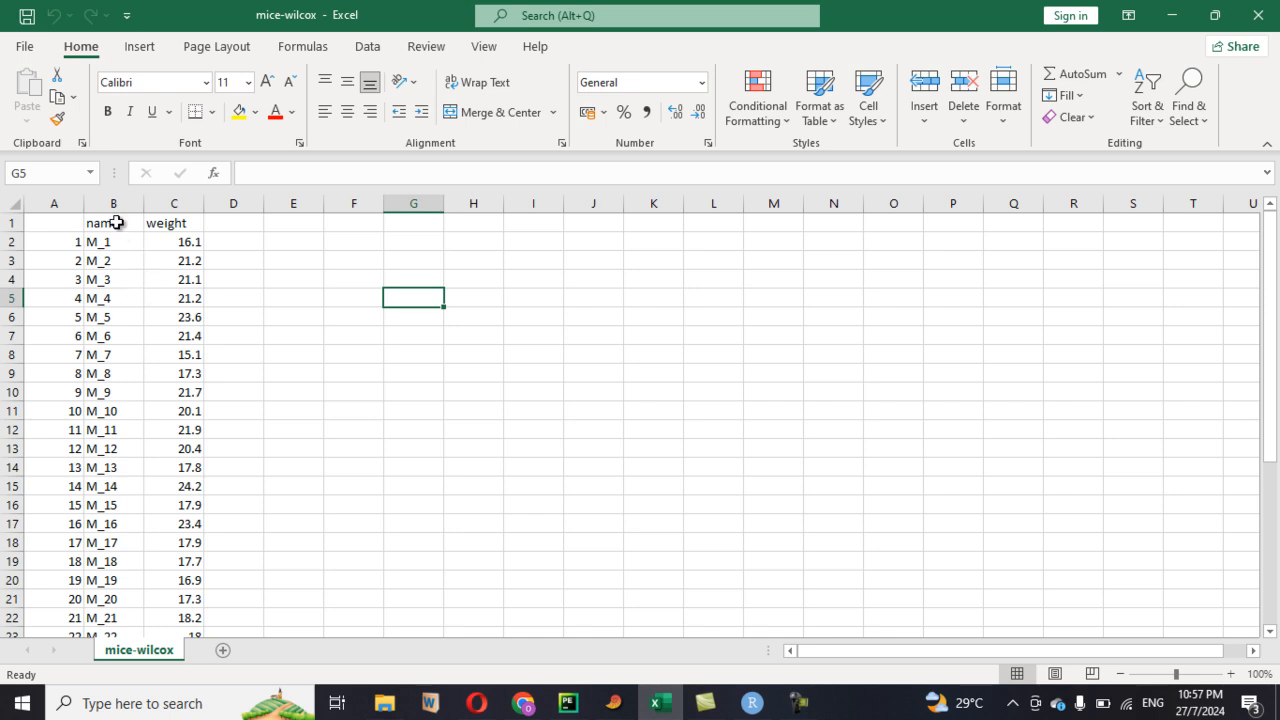
drag(113, 203, 161, 213)
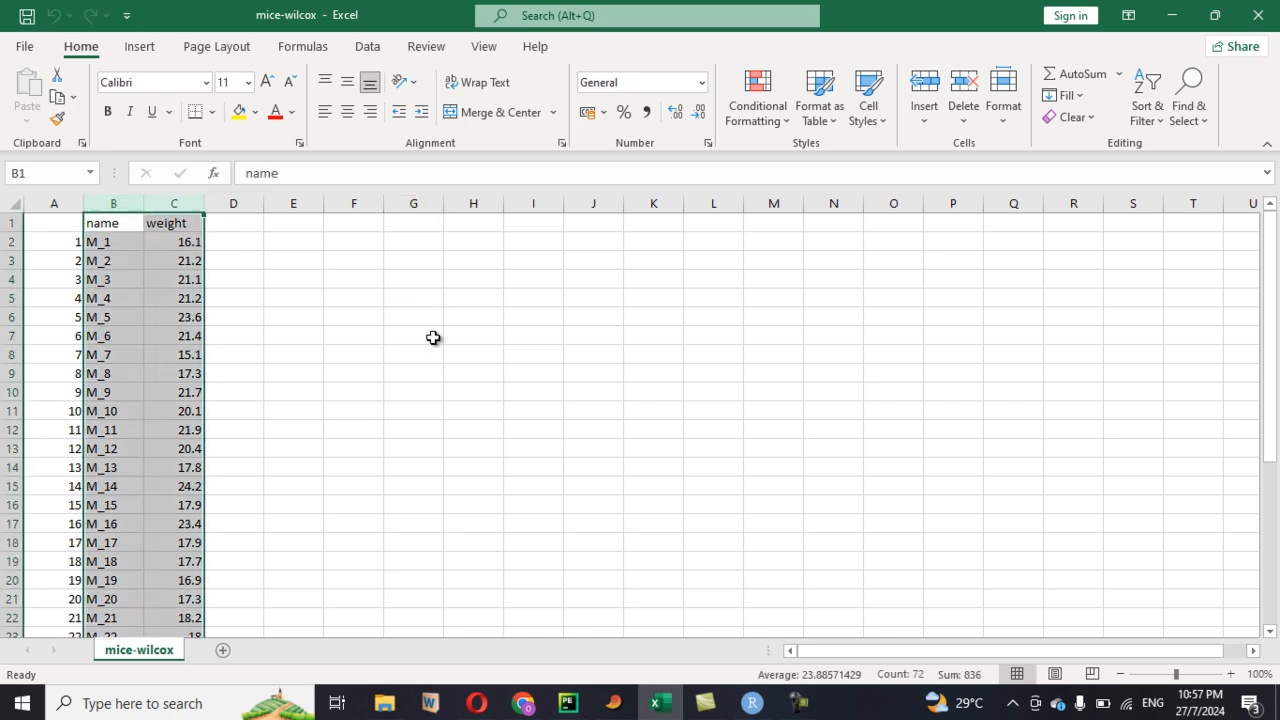
key(ctrl+c)
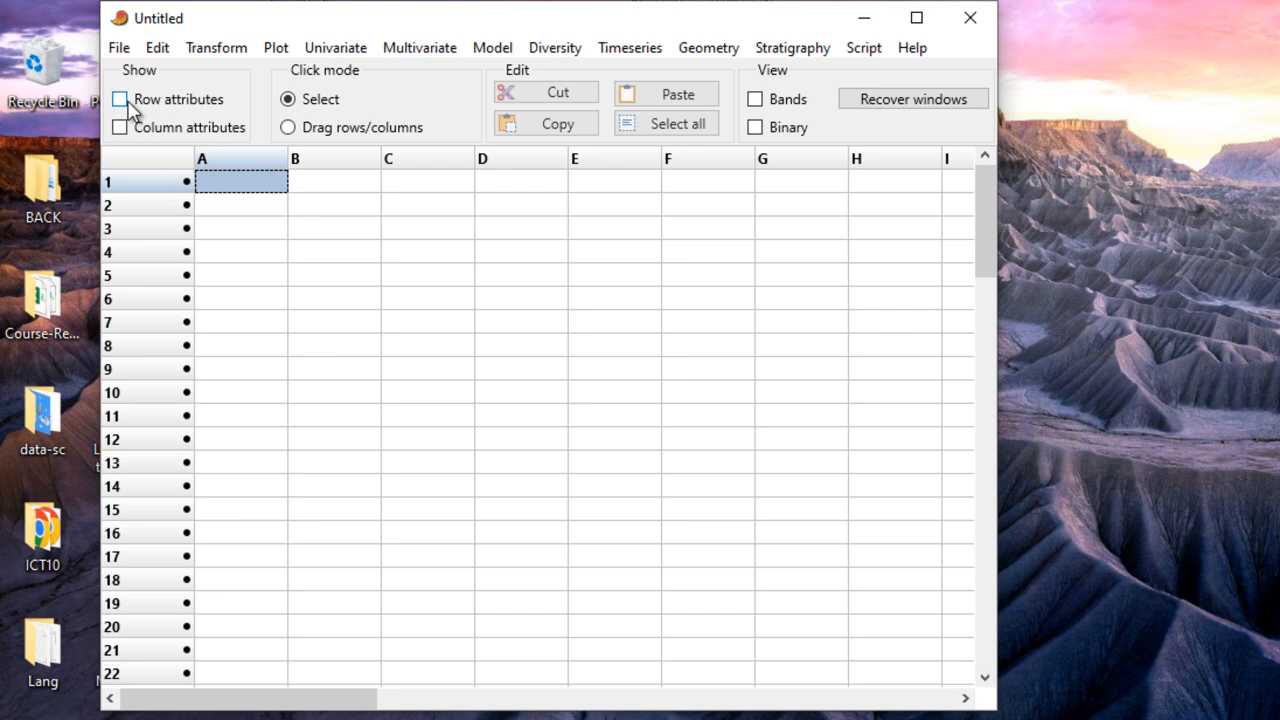
- In PAST, show the row and column attributes and paste the copied data starting at the empty cell where the Name row and Name column meet
click(120, 100)
click(120, 127)
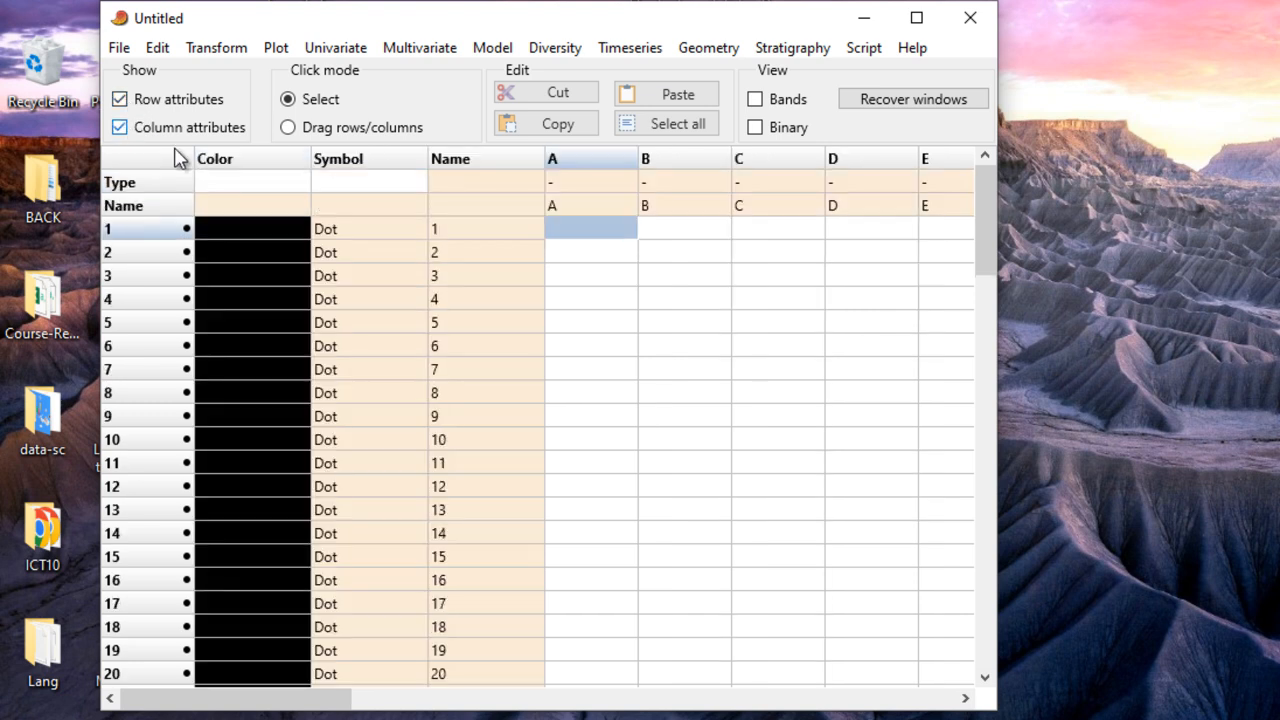
click(508, 213)
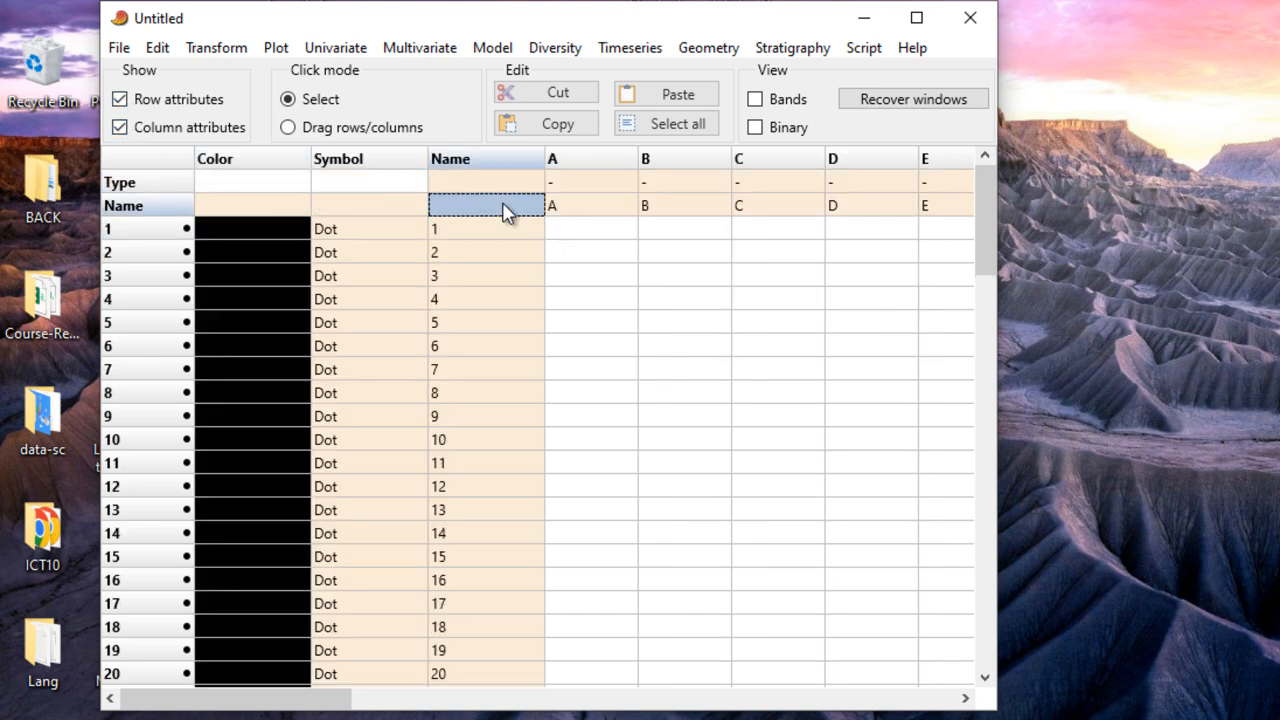
click(688, 100)
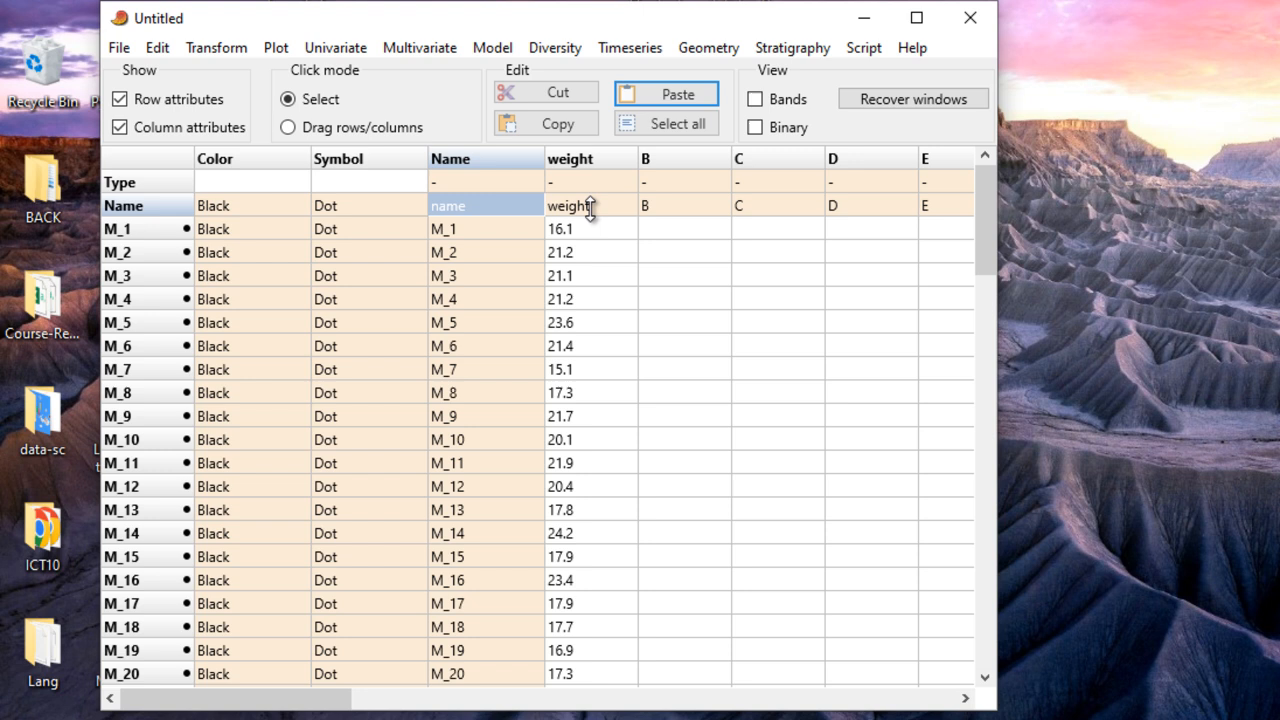
- Hide the row and column attributes and select the whole weight column
click(143, 128)
click(120, 99)
click(243, 161)
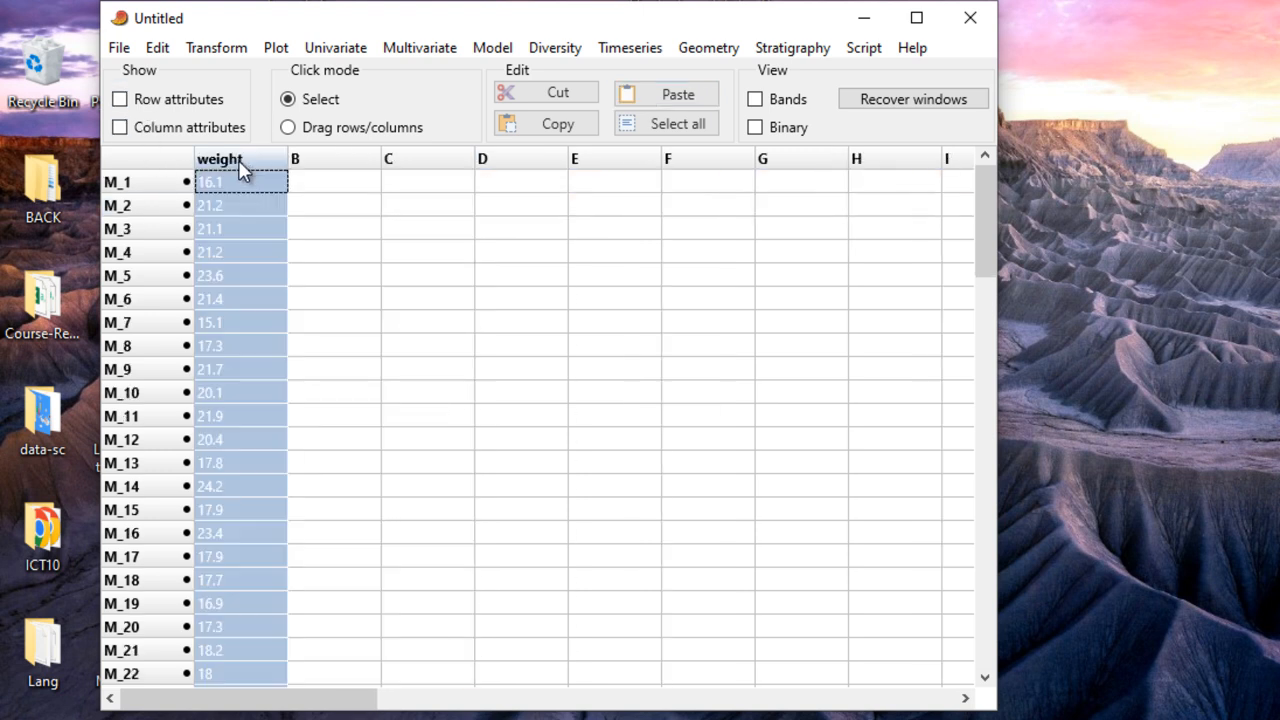
- Run the normality tests on the weight column, review the p values, and close the results
click(338, 50)
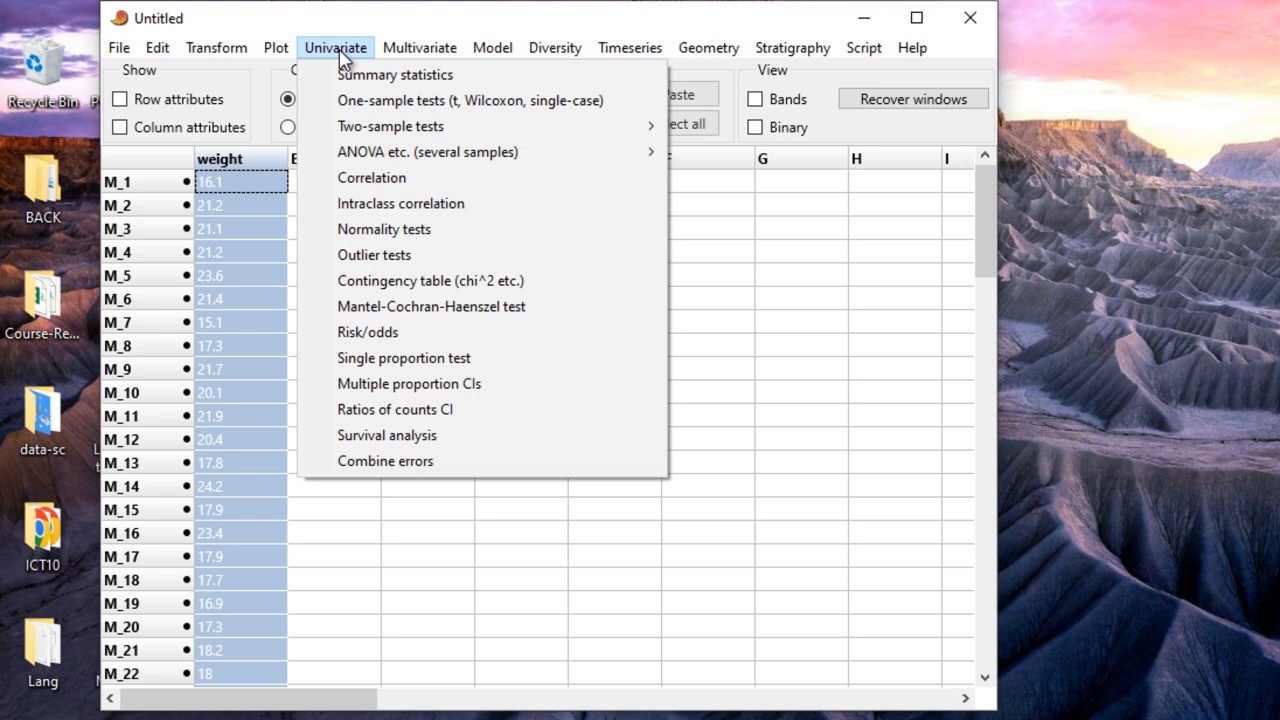
click(414, 232)
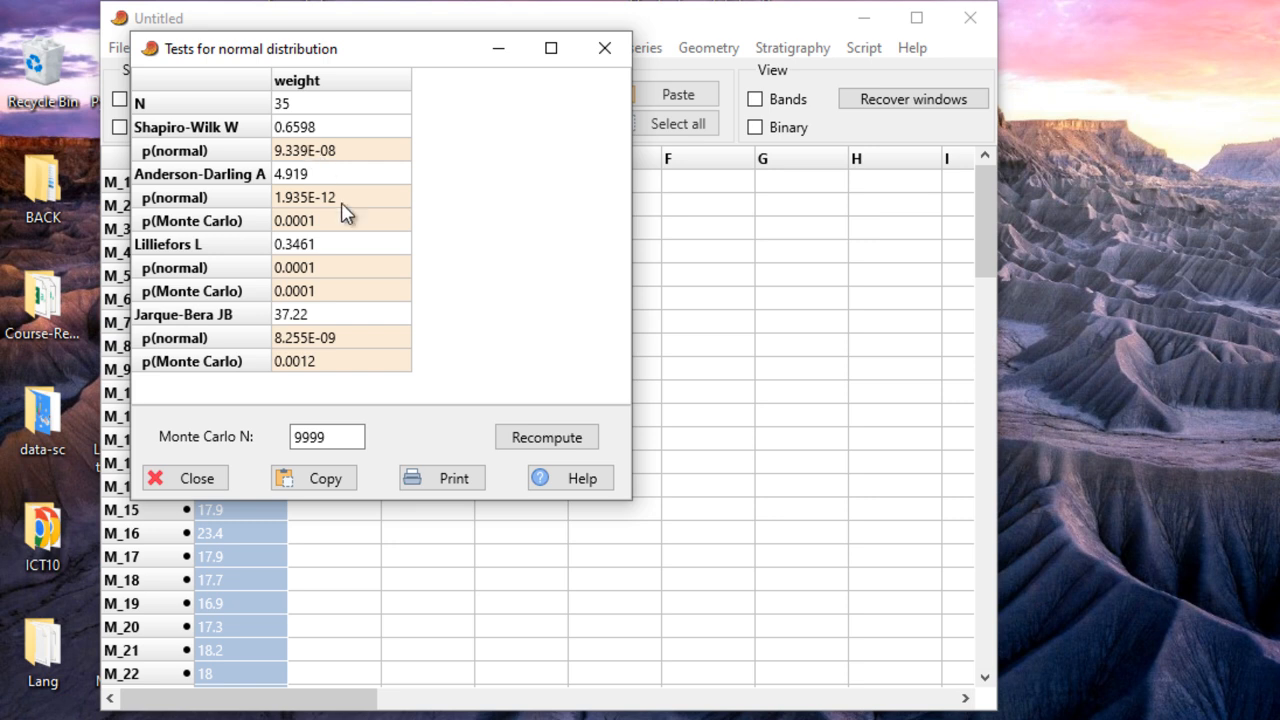
click(605, 50)
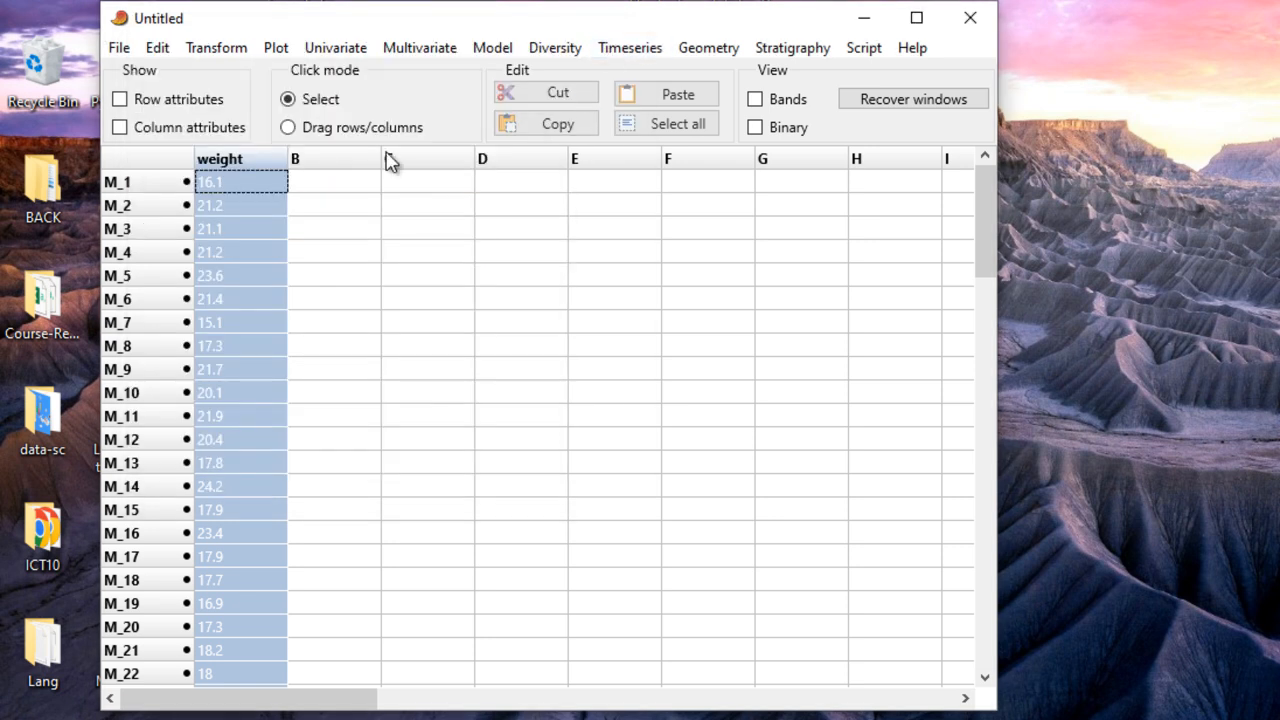
- Run the outlier tests on the weight data, review the single and multiple outlier results, and close them
click(330, 50)
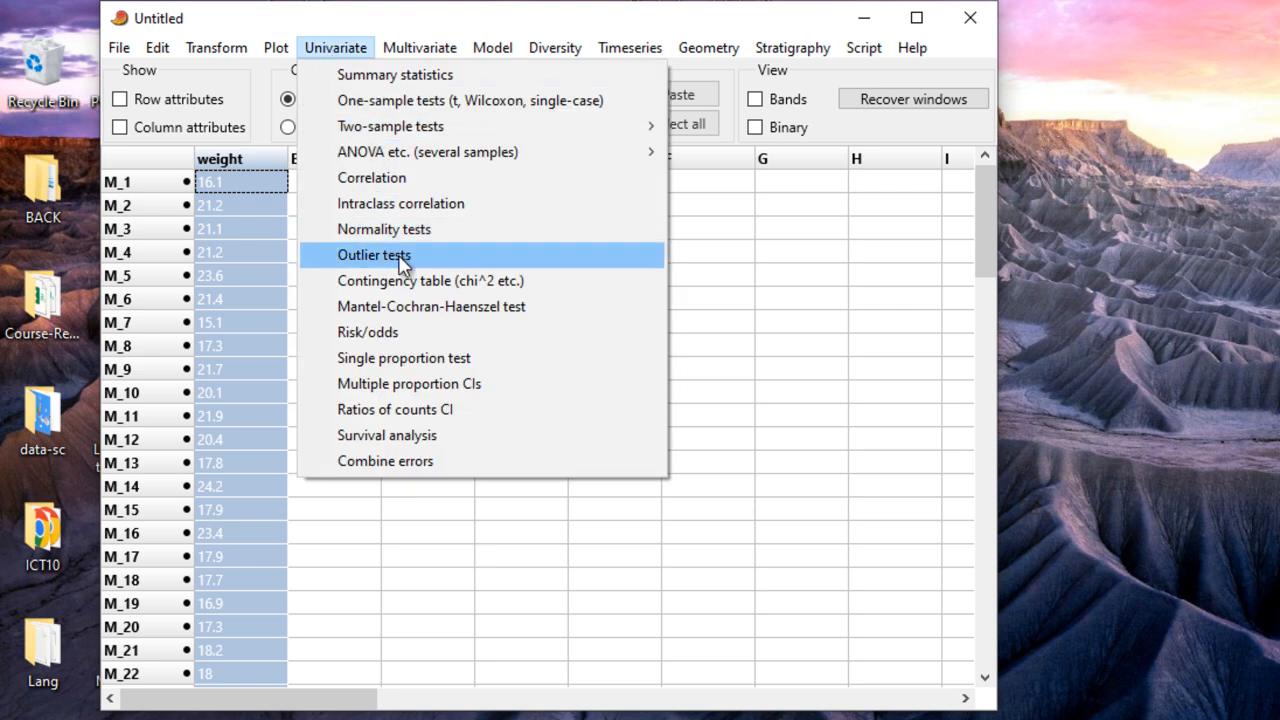
click(400, 262)
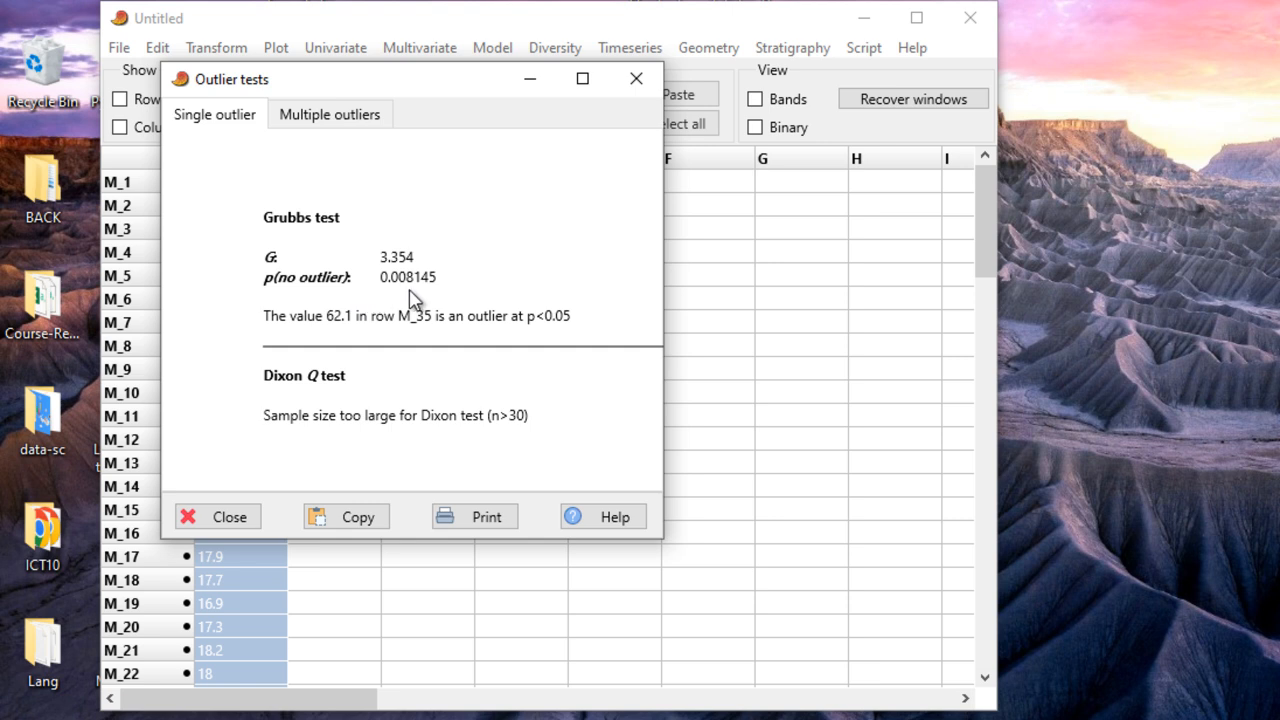
click(328, 124)
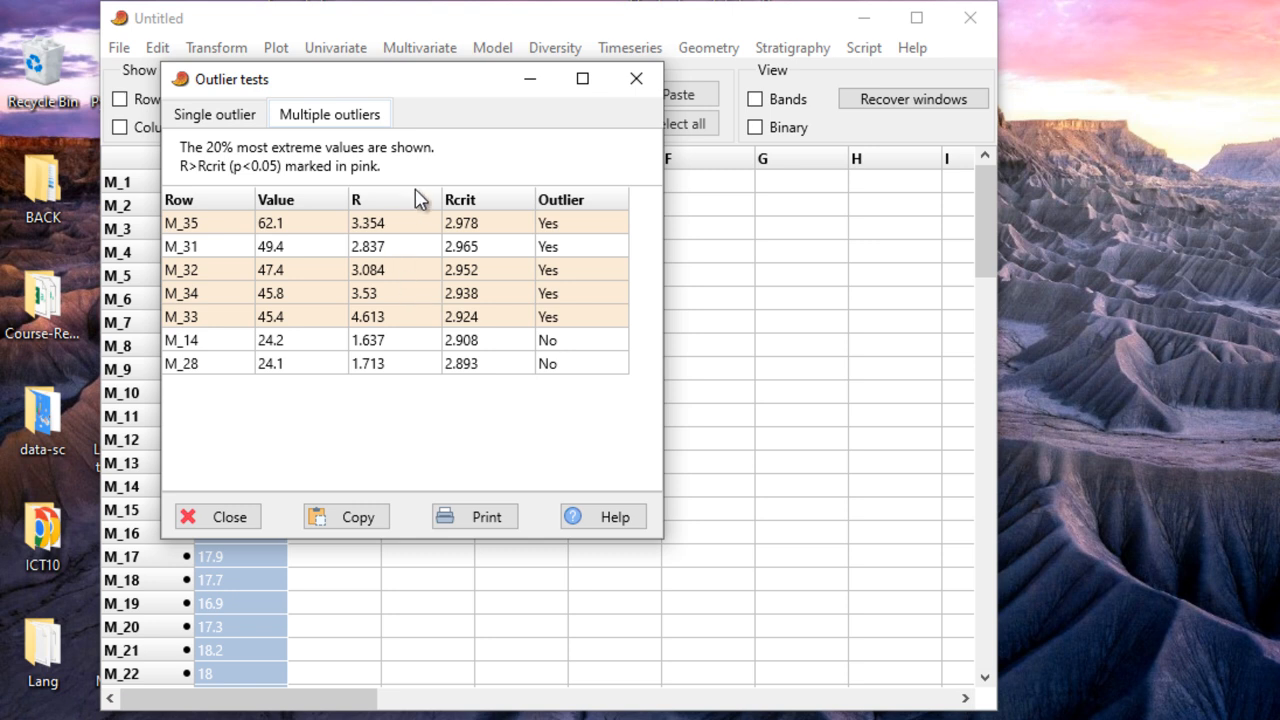
click(637, 80)
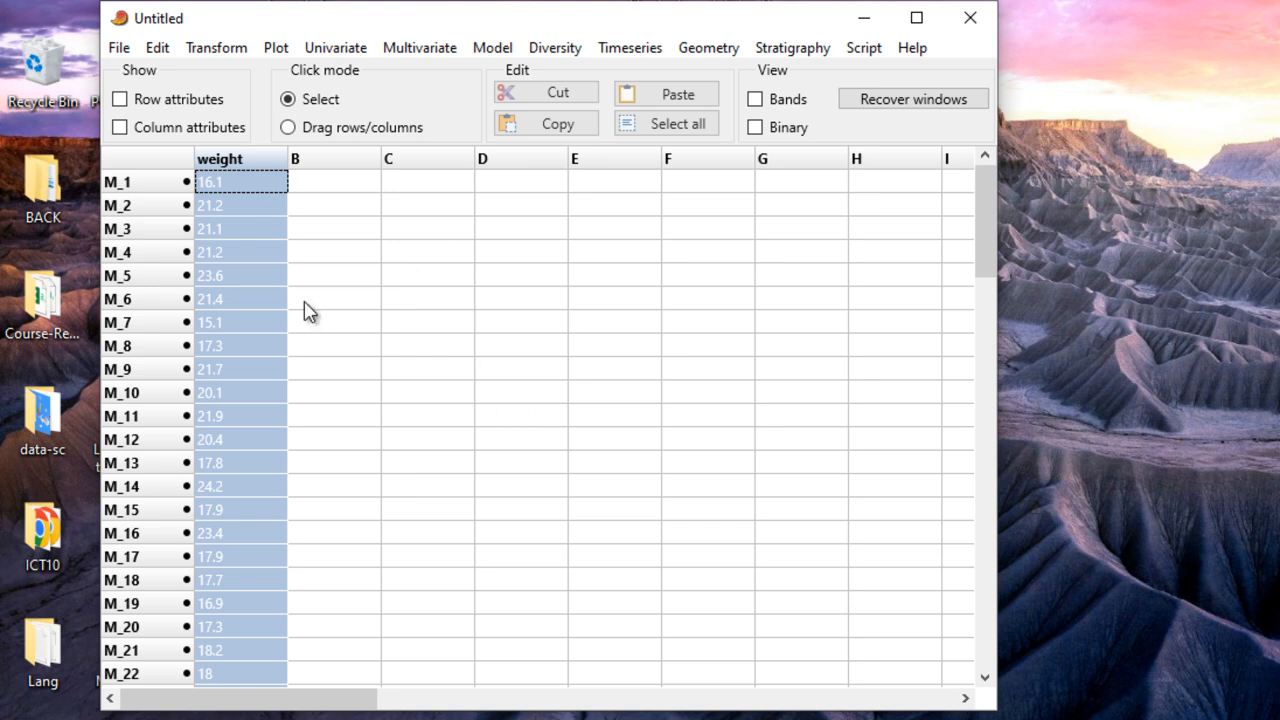
- Compute a one-sample Wilcoxon test on the weight column with a given median of 25
click(336, 48)
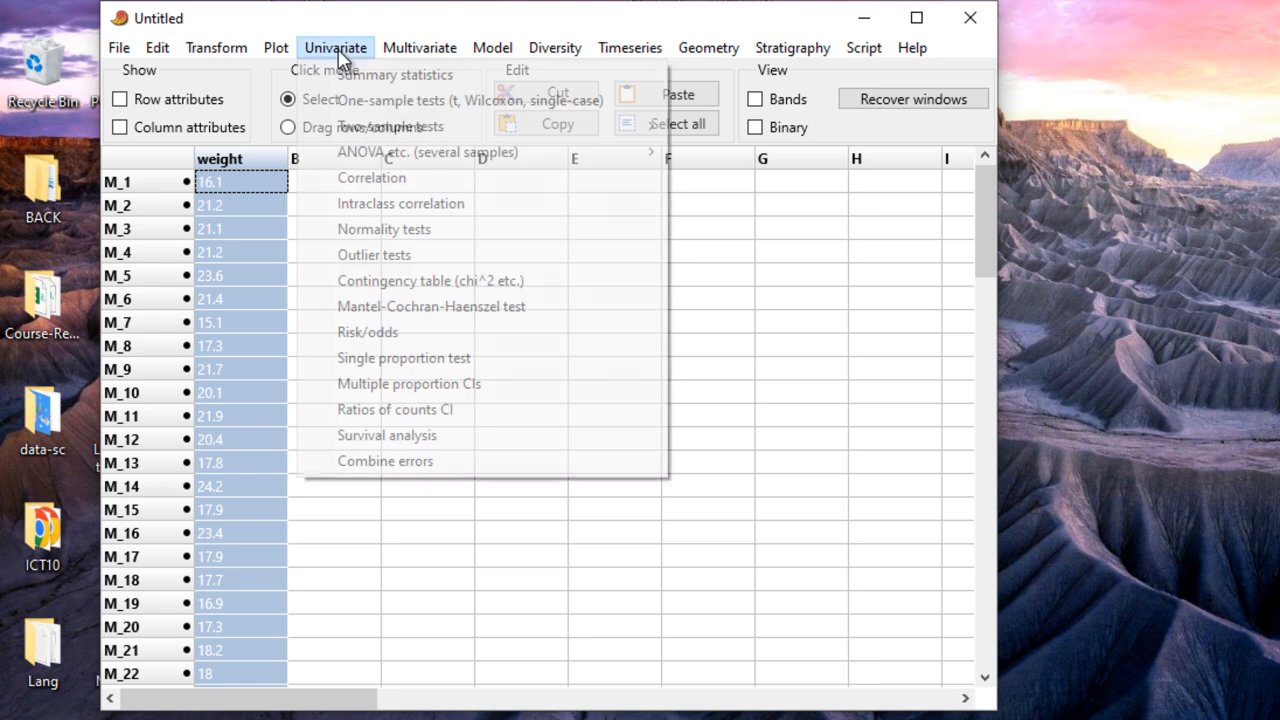
click(380, 101)
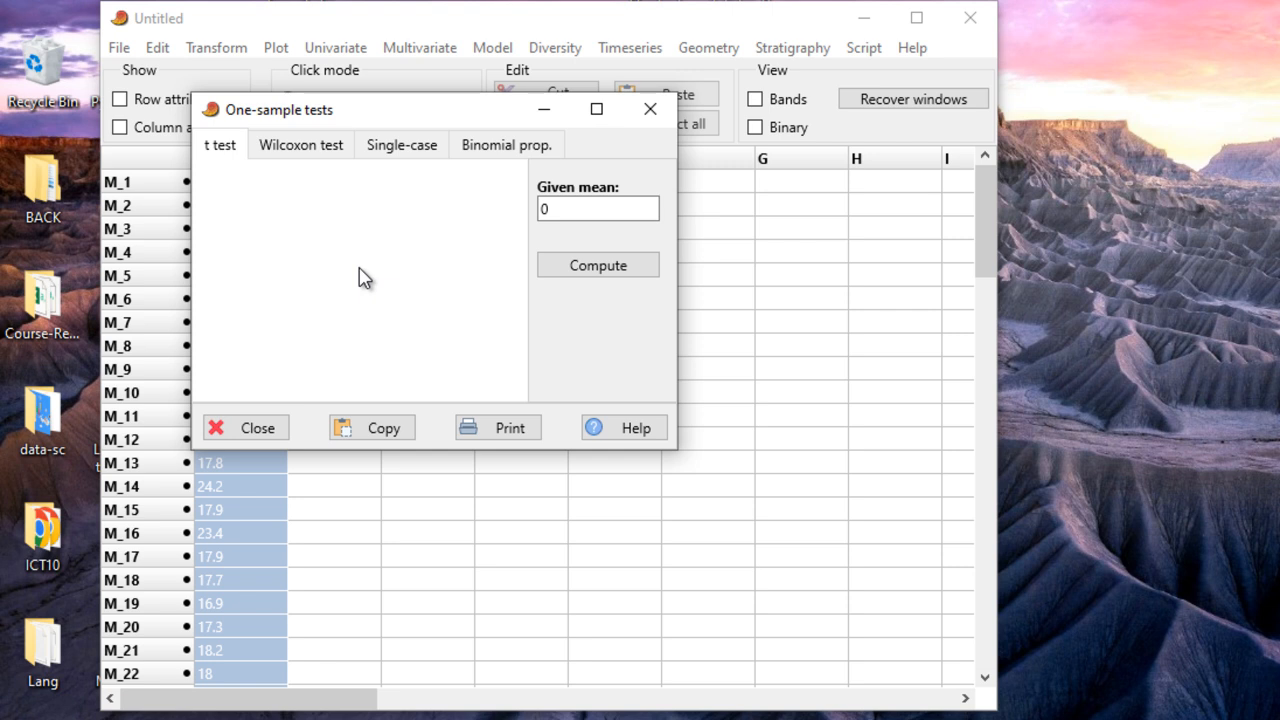
click(288, 163)
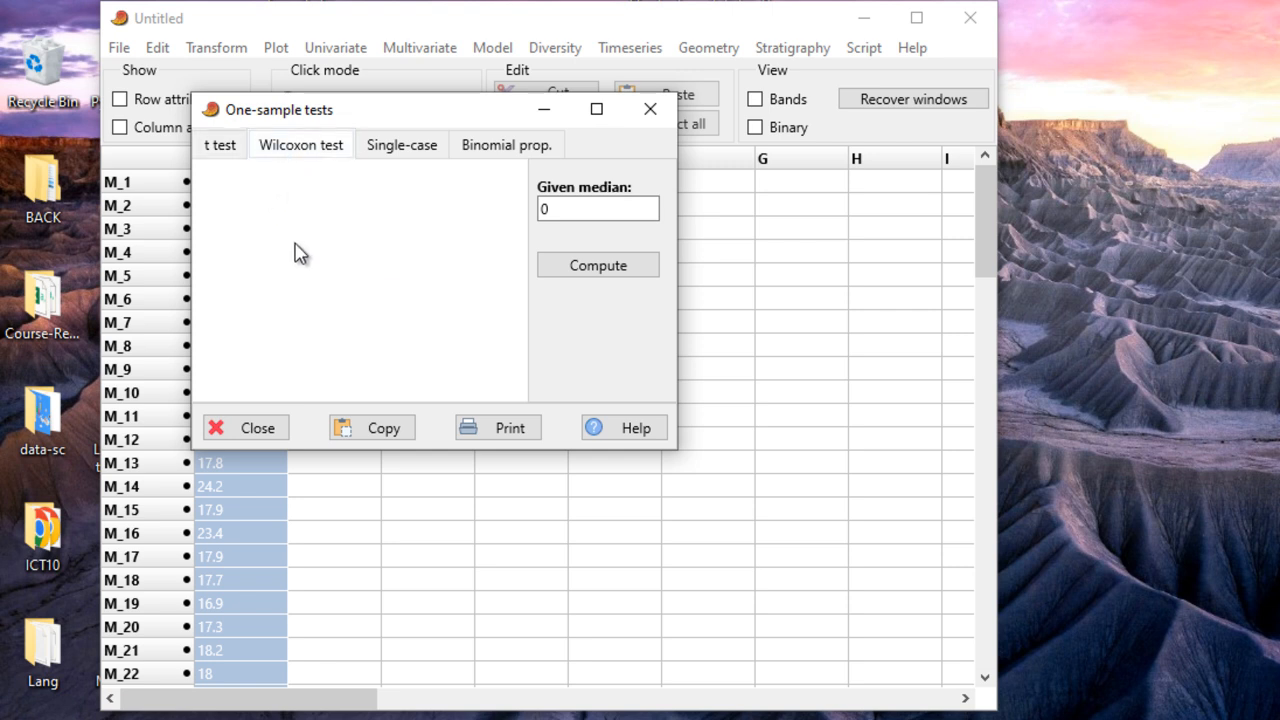
double_click(590, 212)
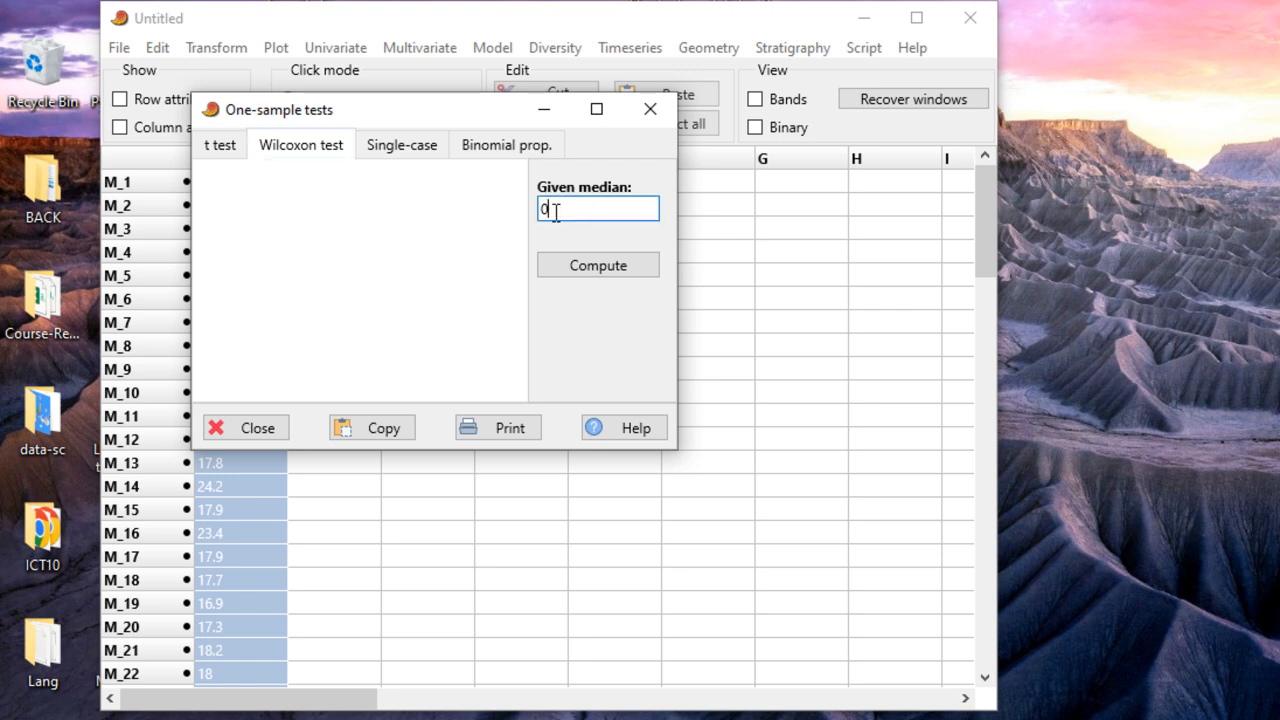
text(25)
click(579, 277)
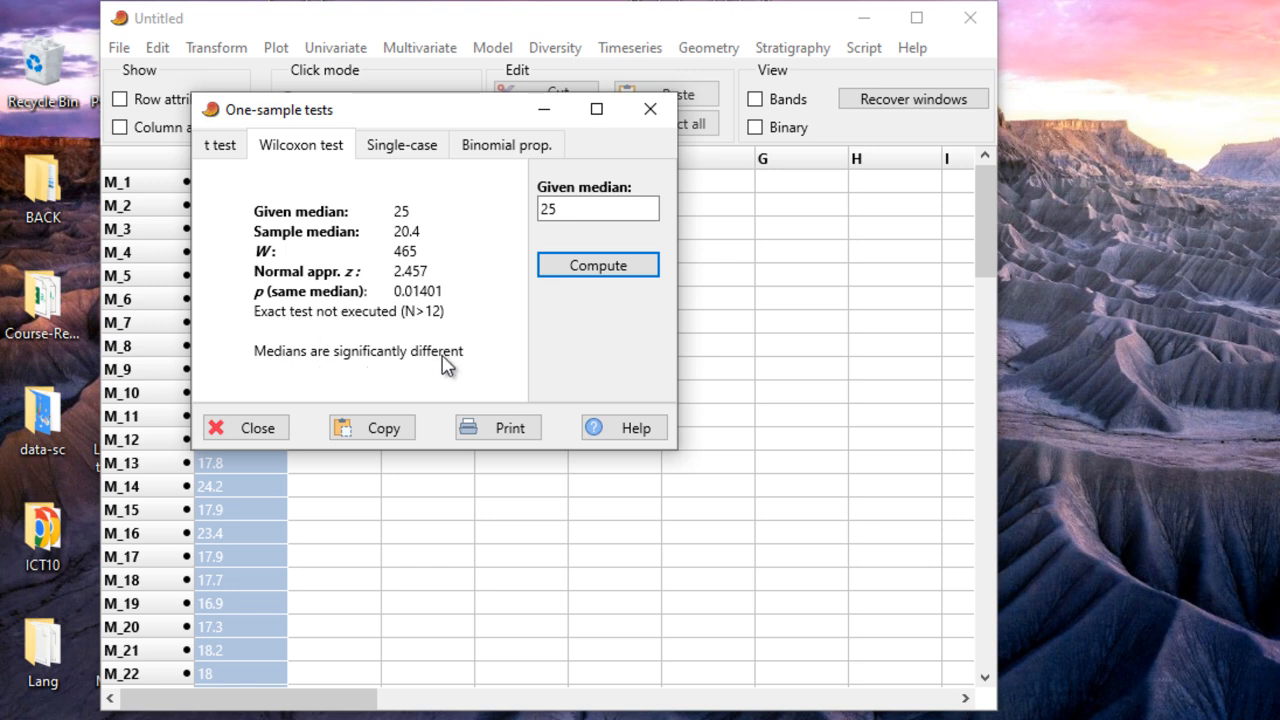
- Recompute the Wilcoxon test with the given median set to 0
drag(569, 206, 537, 215)
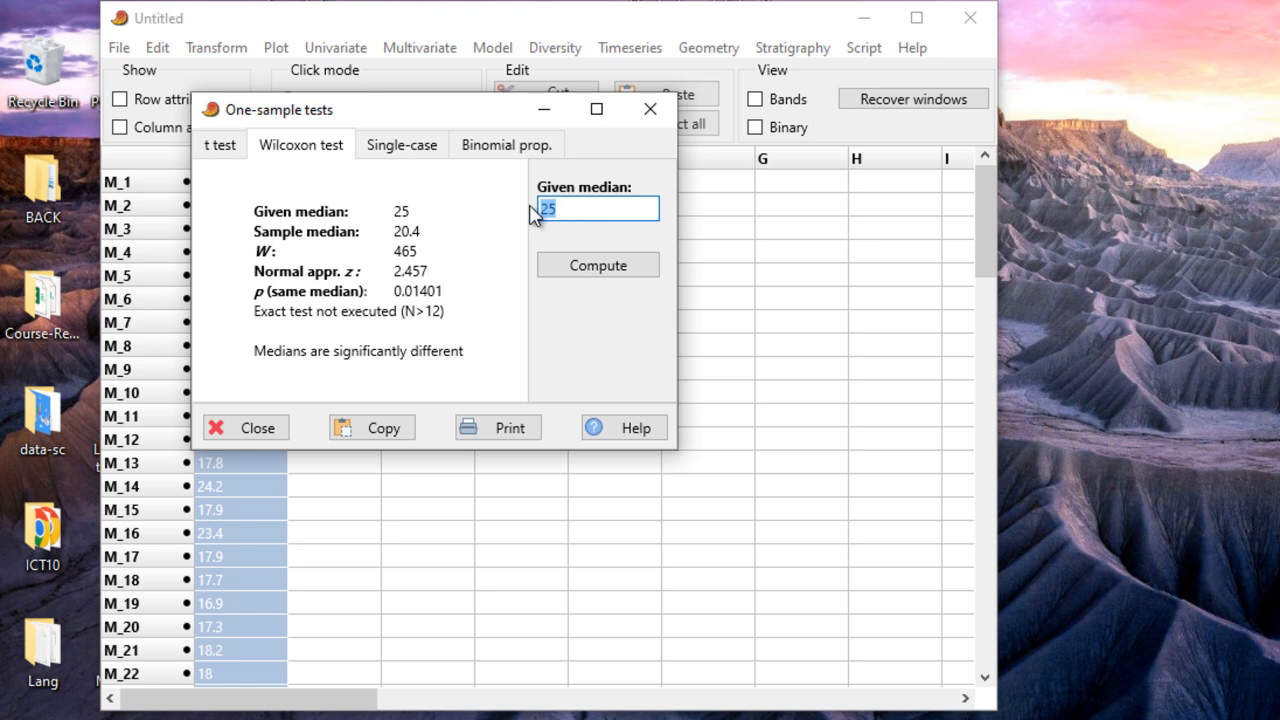
text(0)
click(571, 279)
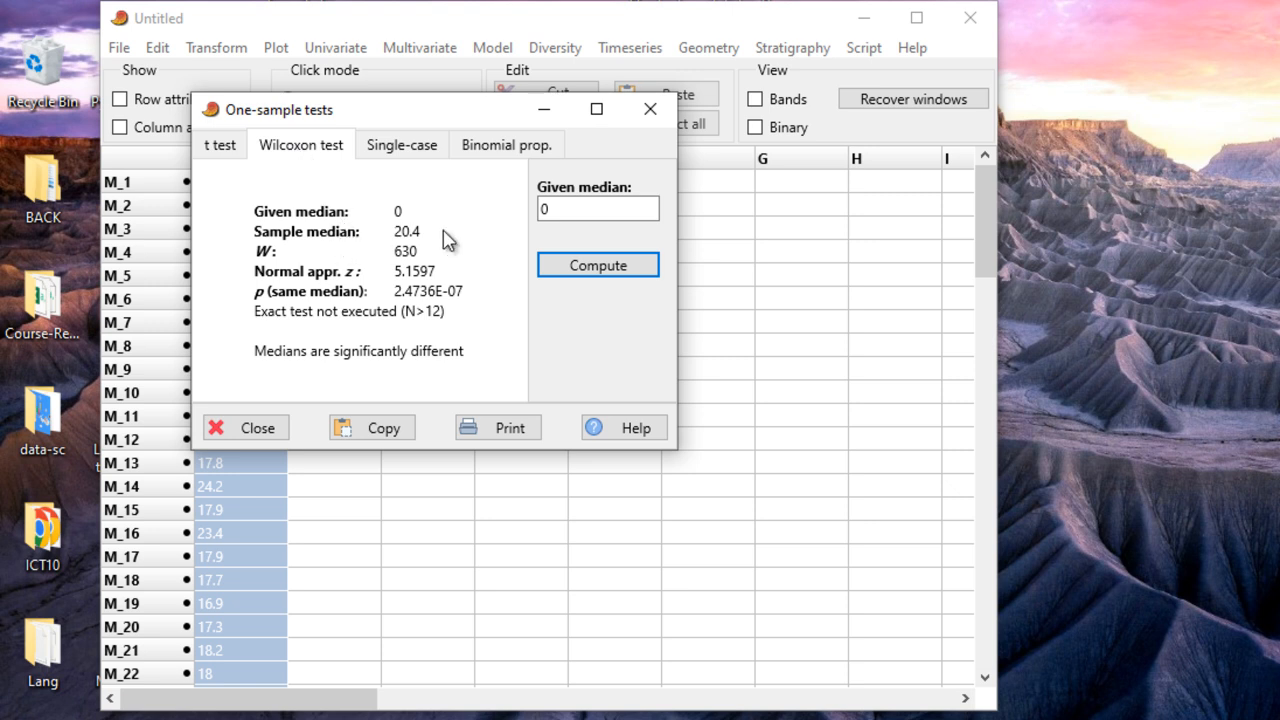
- Set the given median back to 25 and recompute the Wilcoxon test
drag(563, 207, 523, 209)
text(25)
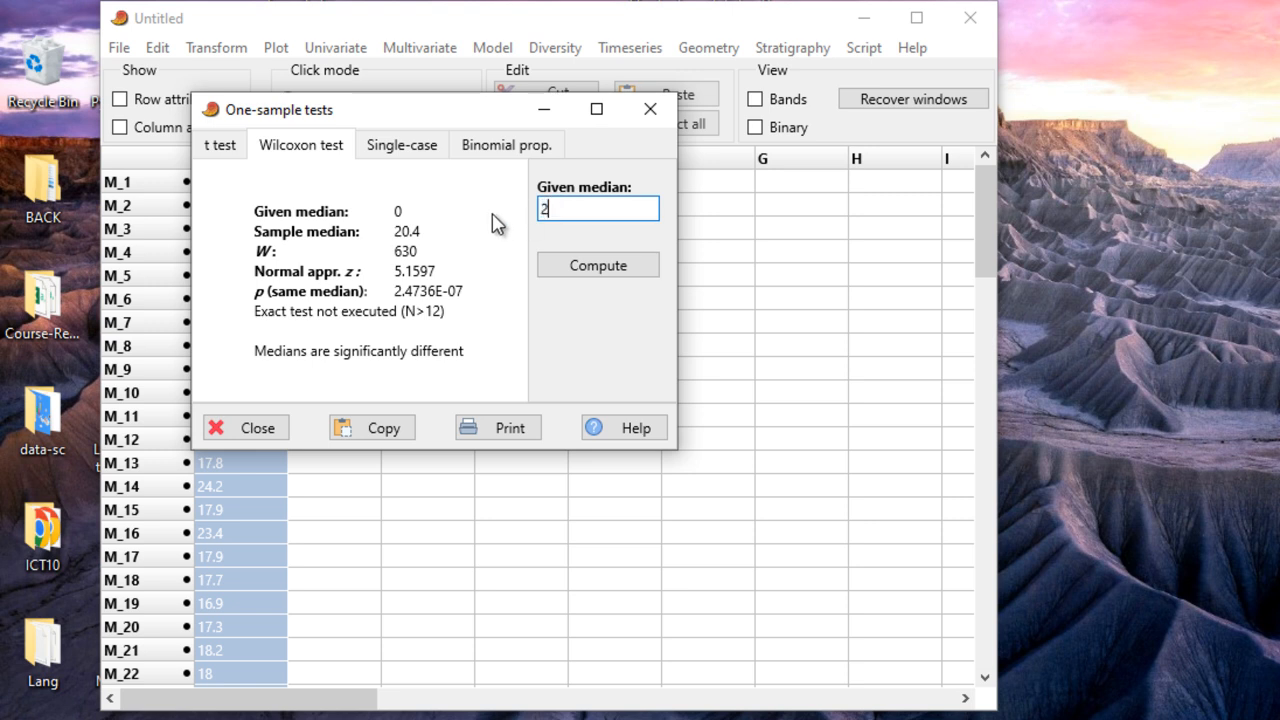
click(588, 265)
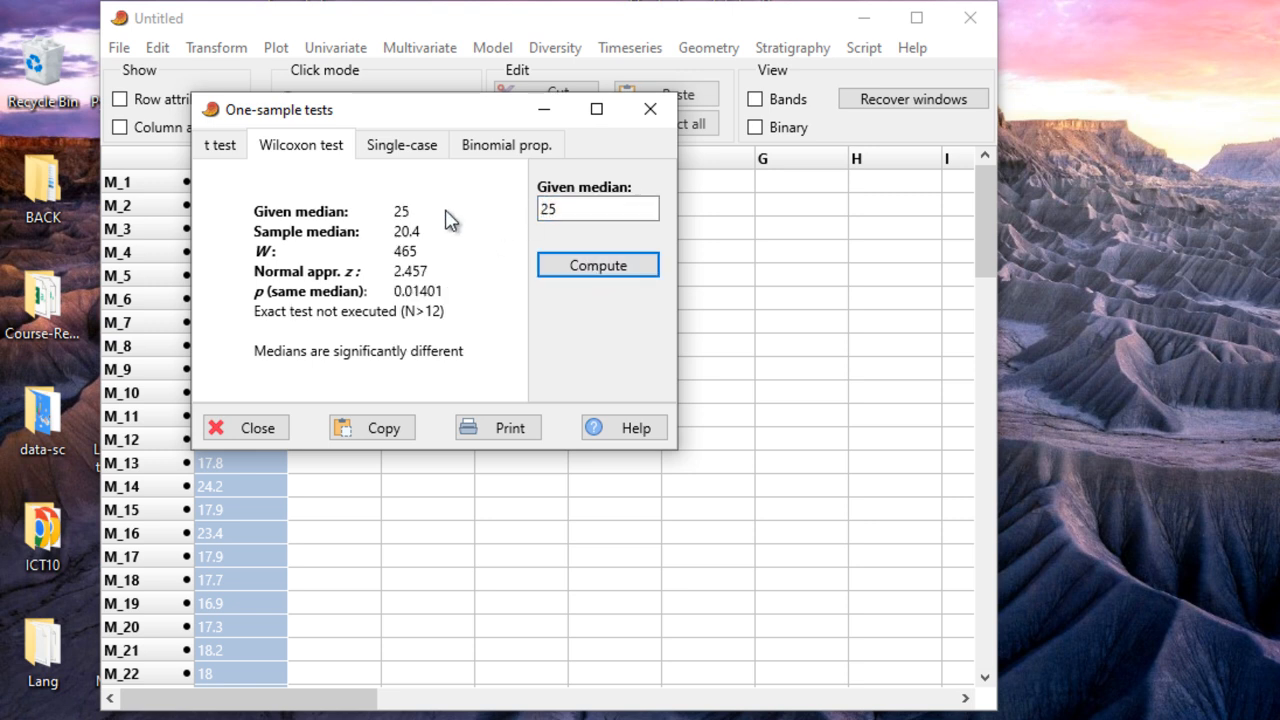